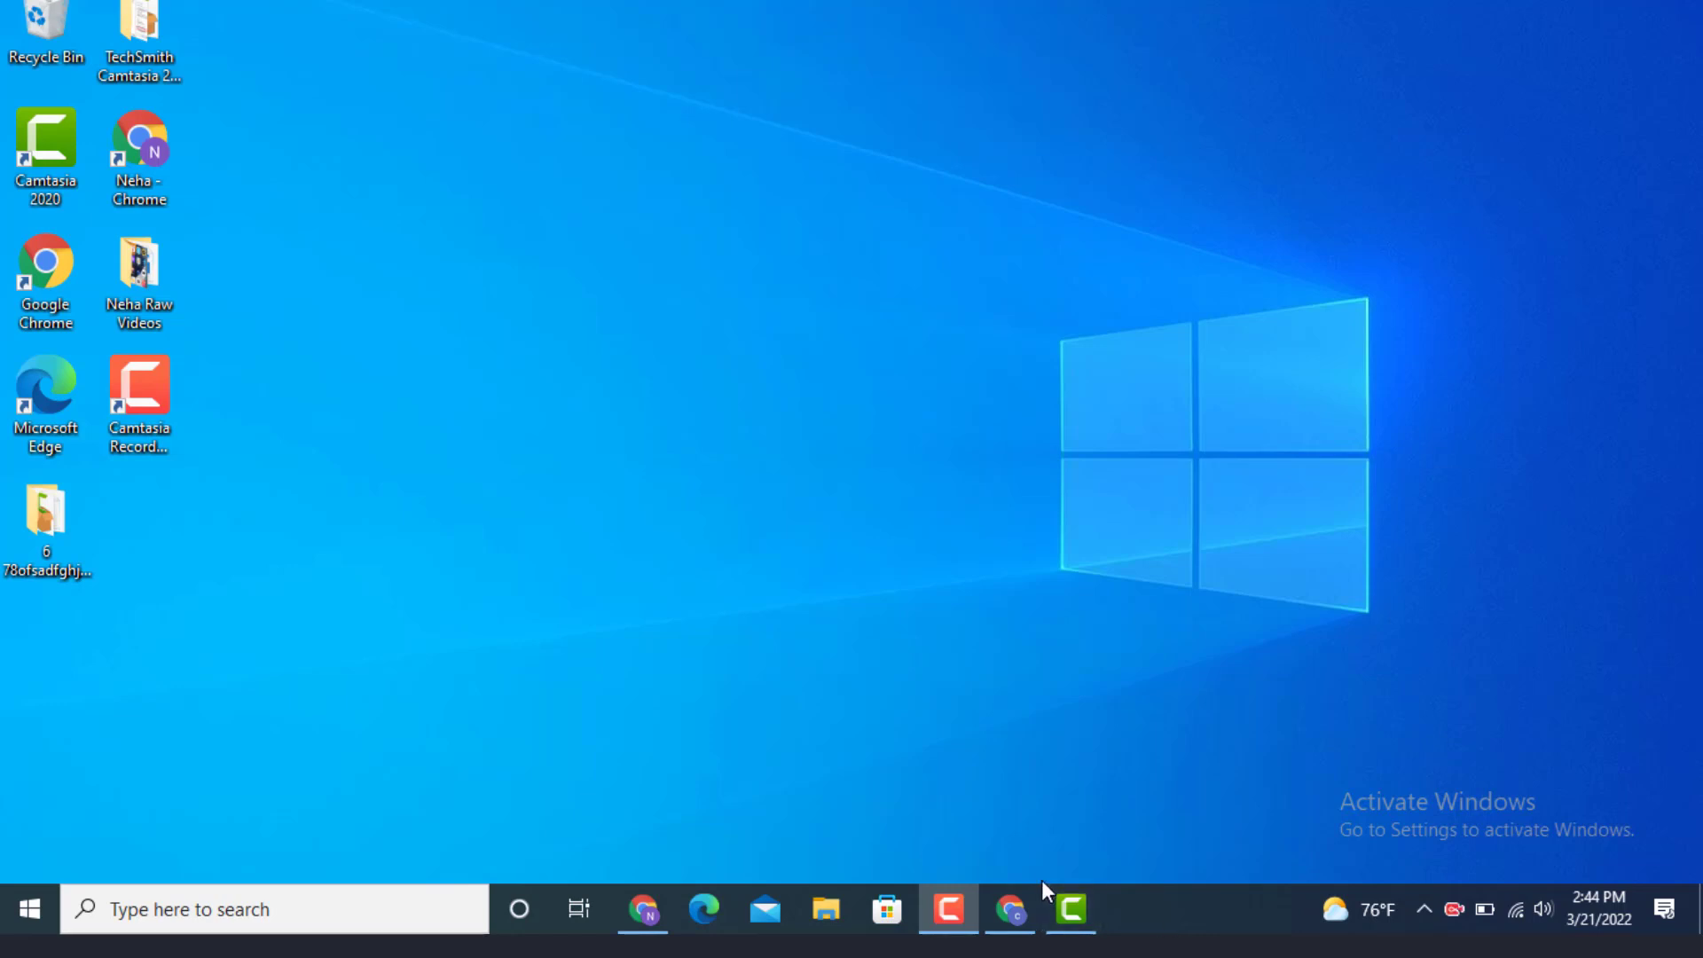
- Bring up Chrome on the Nintendo website and open the signed-in account panel
left_click(1012, 908)
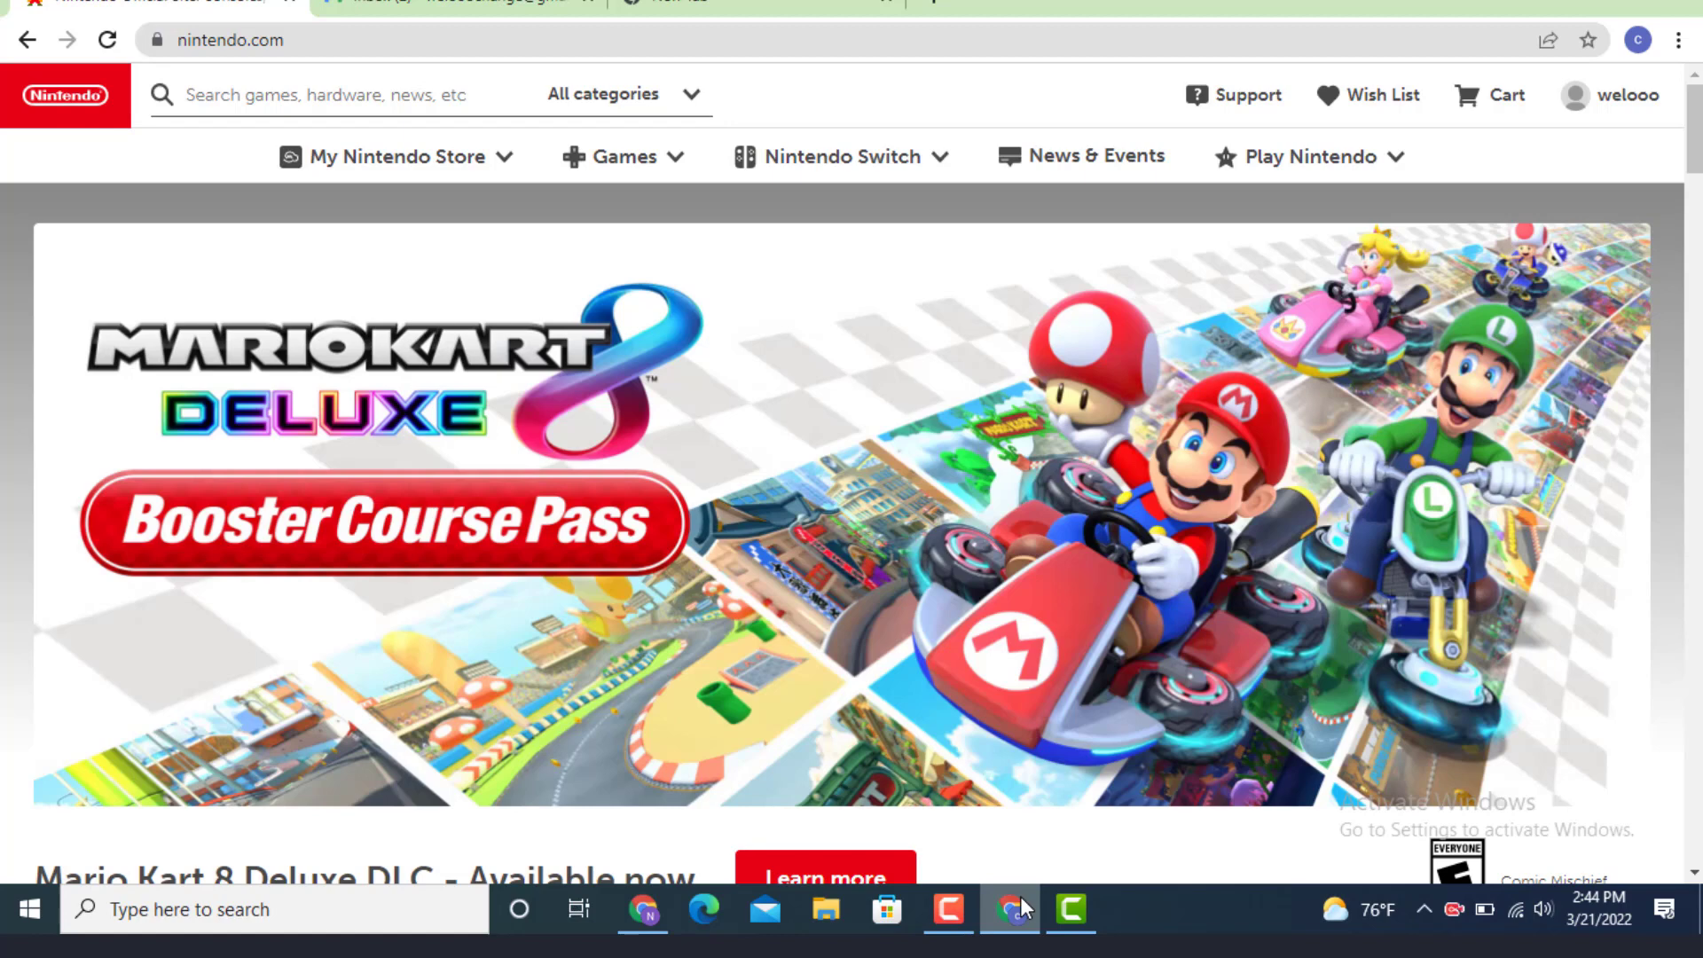
left_click(1631, 95)
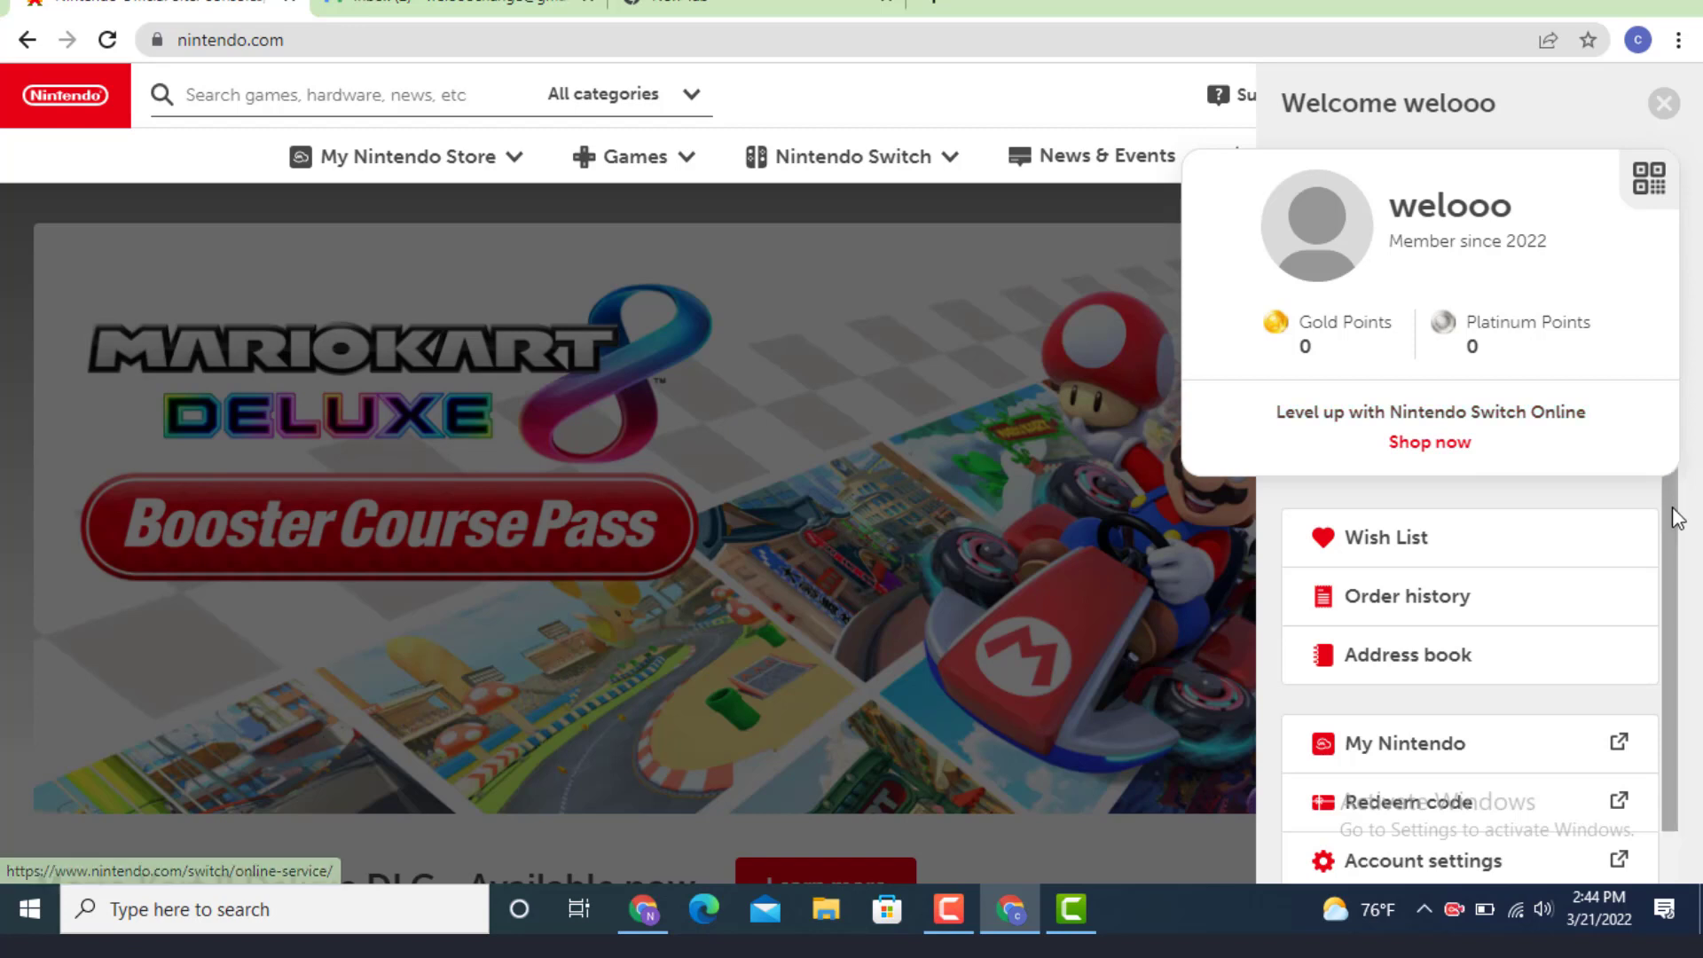
left_click_drag(1677, 517, 1693, 612)
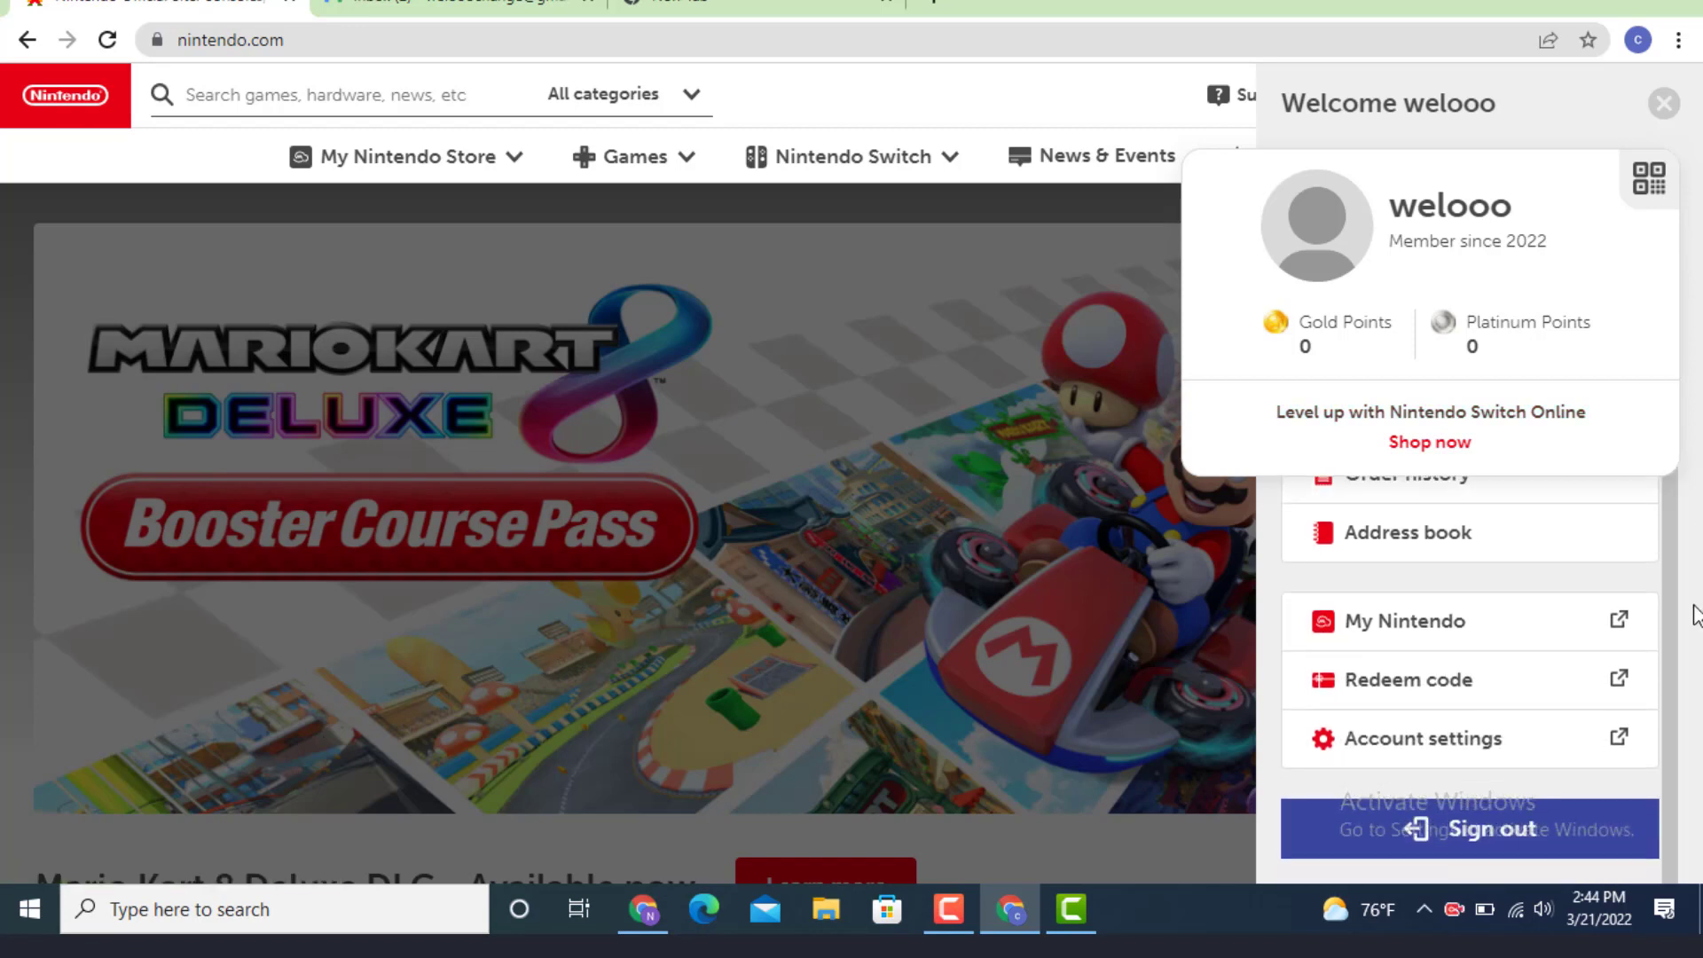
- Go from Nintendo Account settings to the Sign-in and security settings page
left_click(1390, 743)
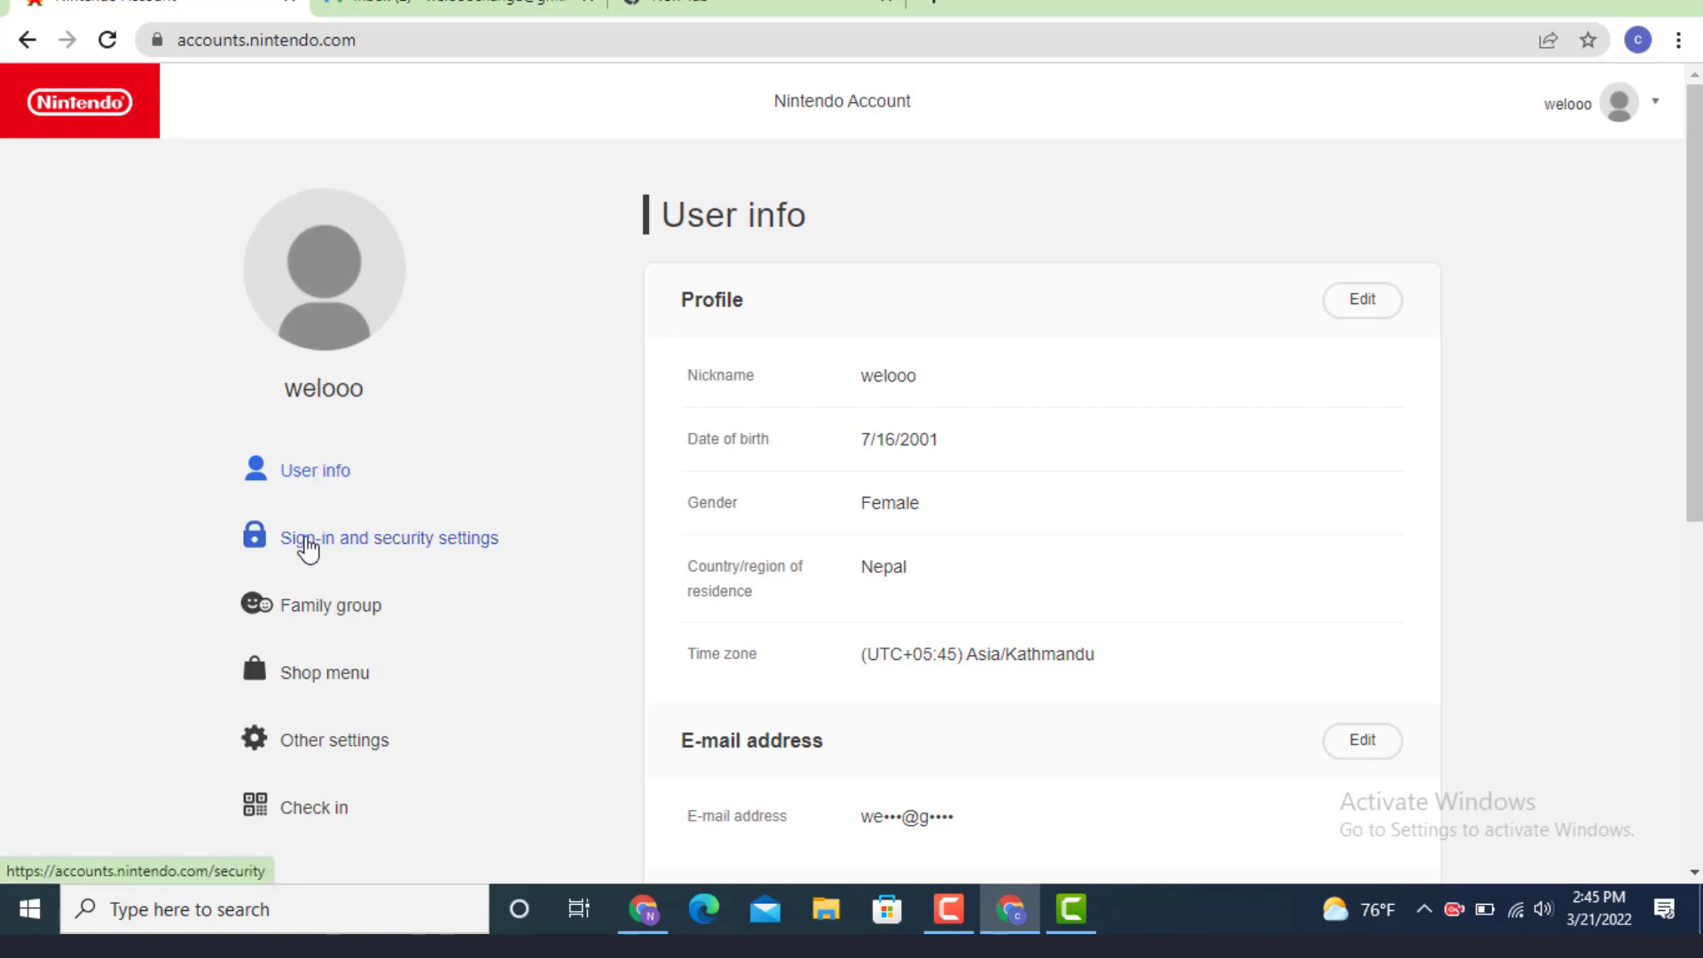
left_click(413, 546)
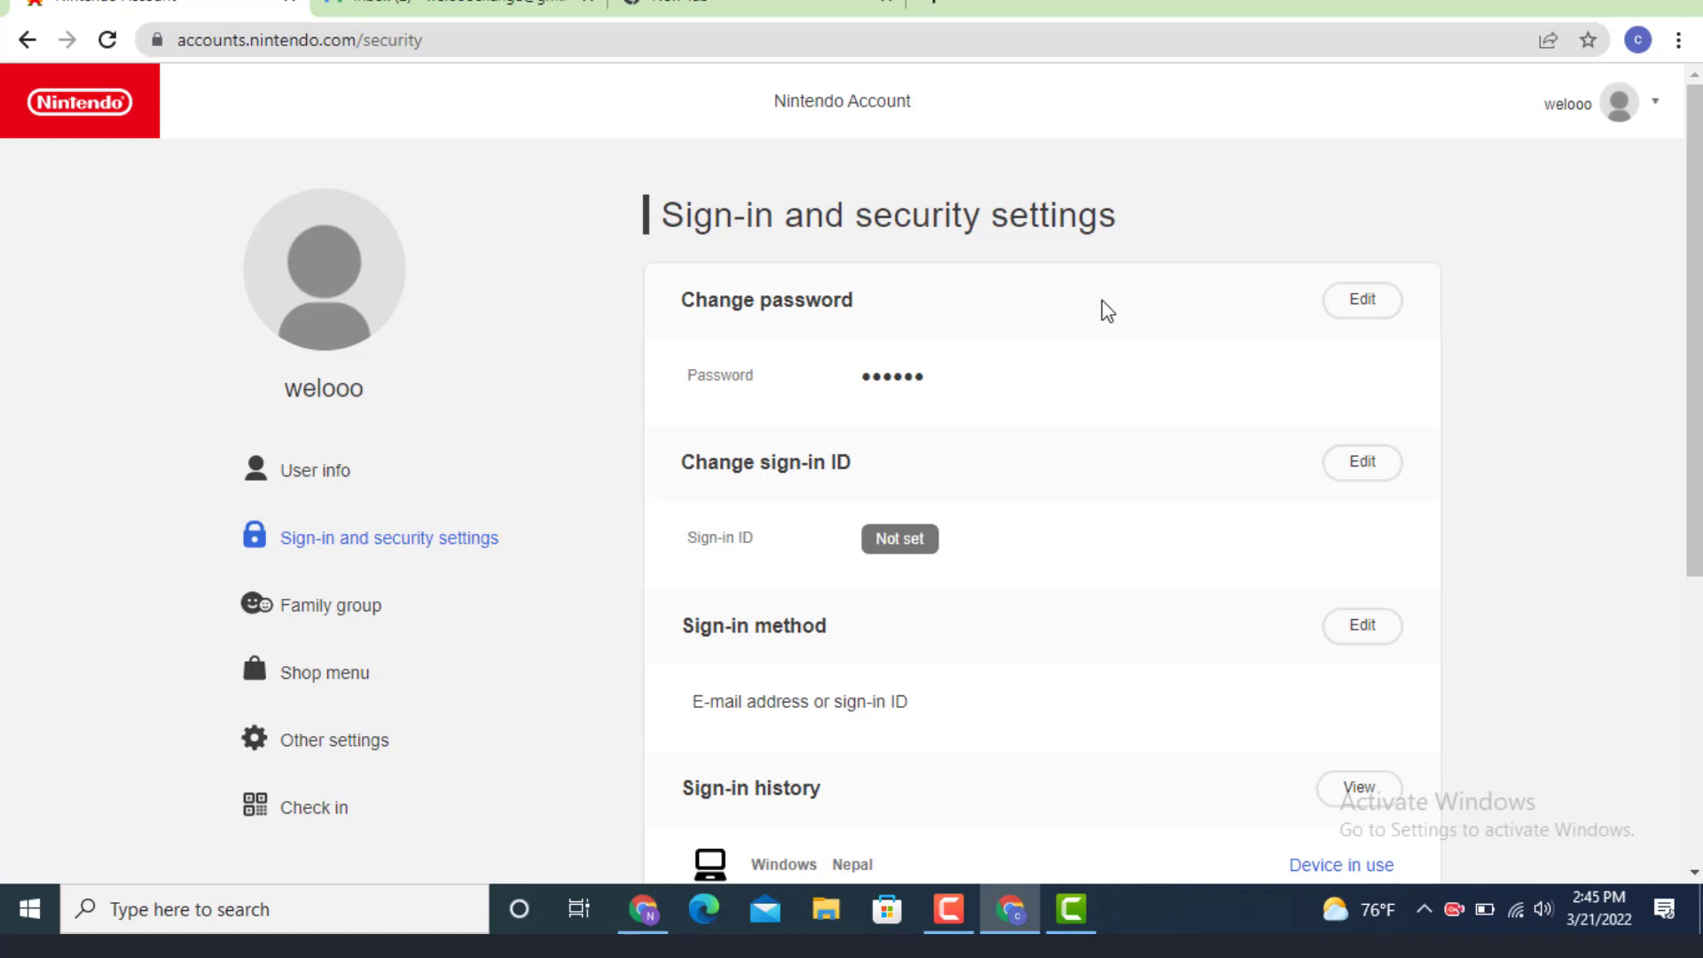
- Start the password change and confirm identity by pasting the current password
left_click(1365, 307)
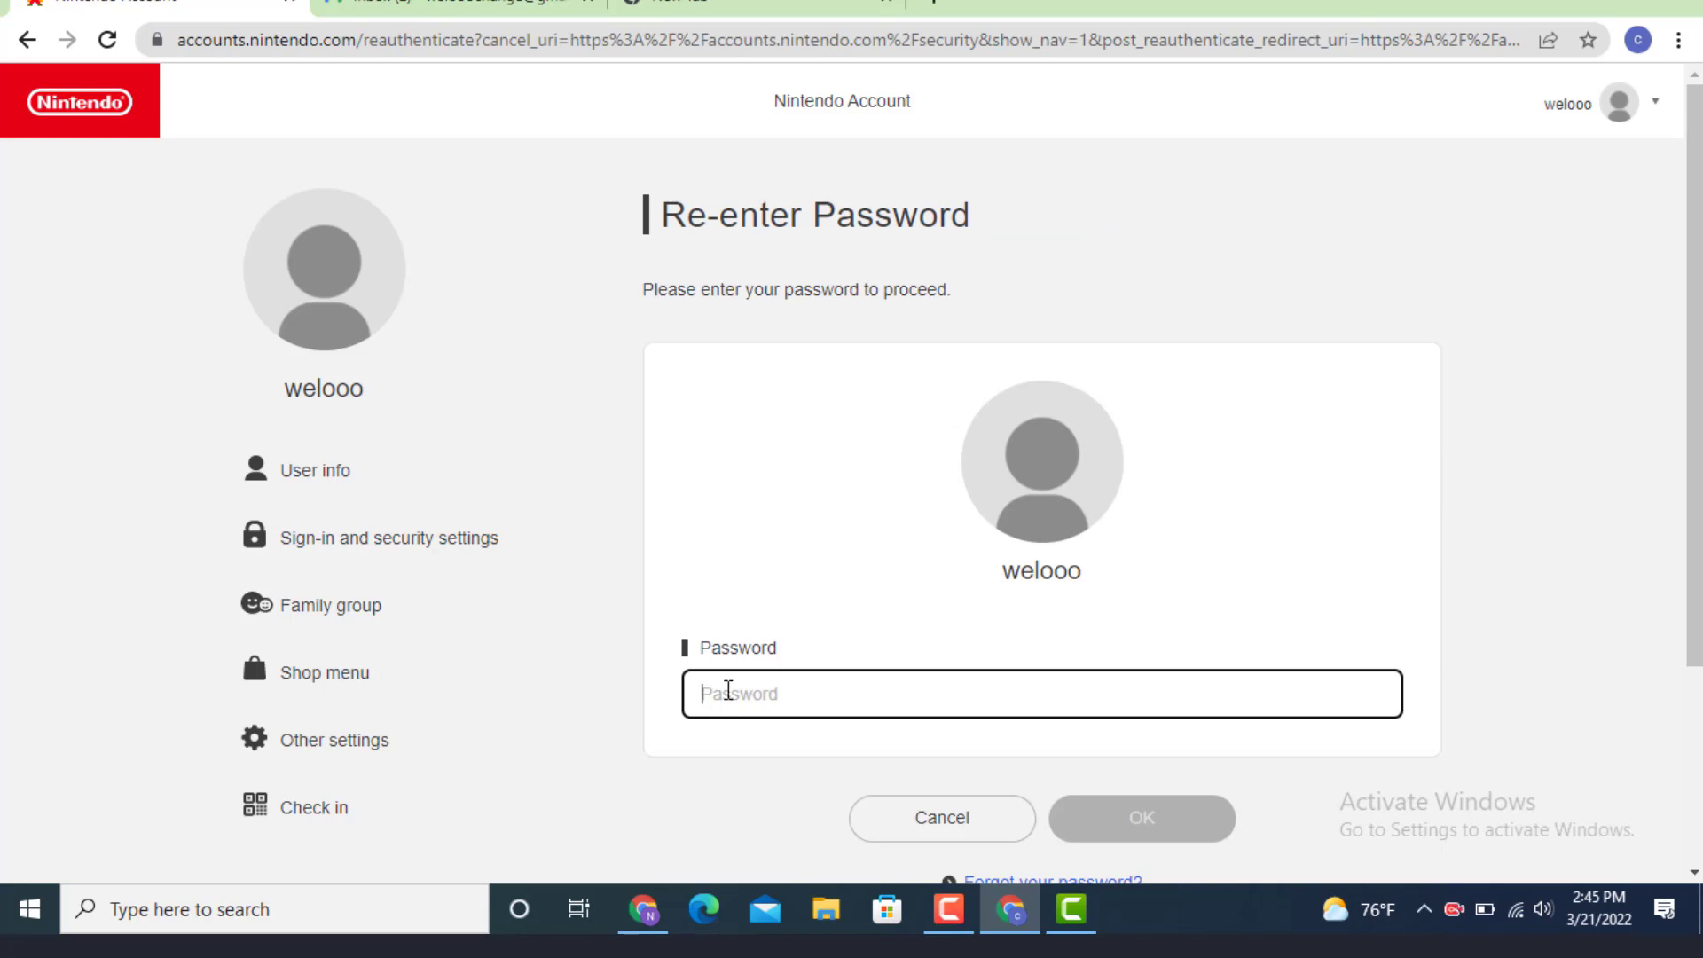
key("ctrl+v")
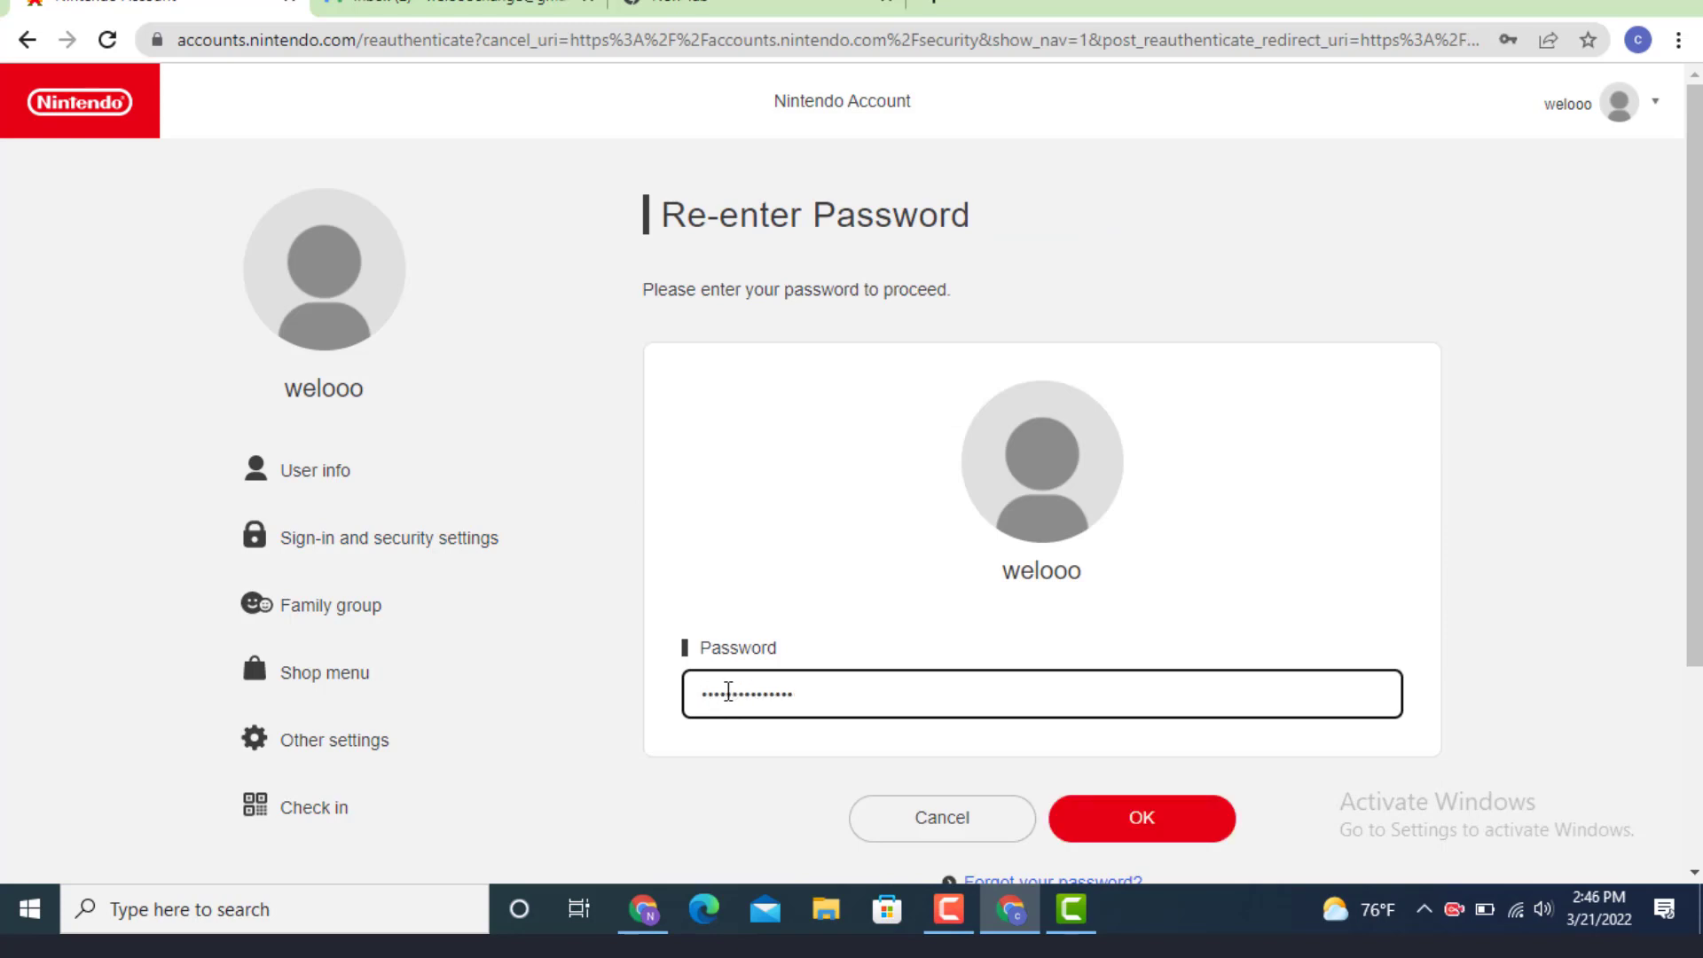
left_click(1143, 817)
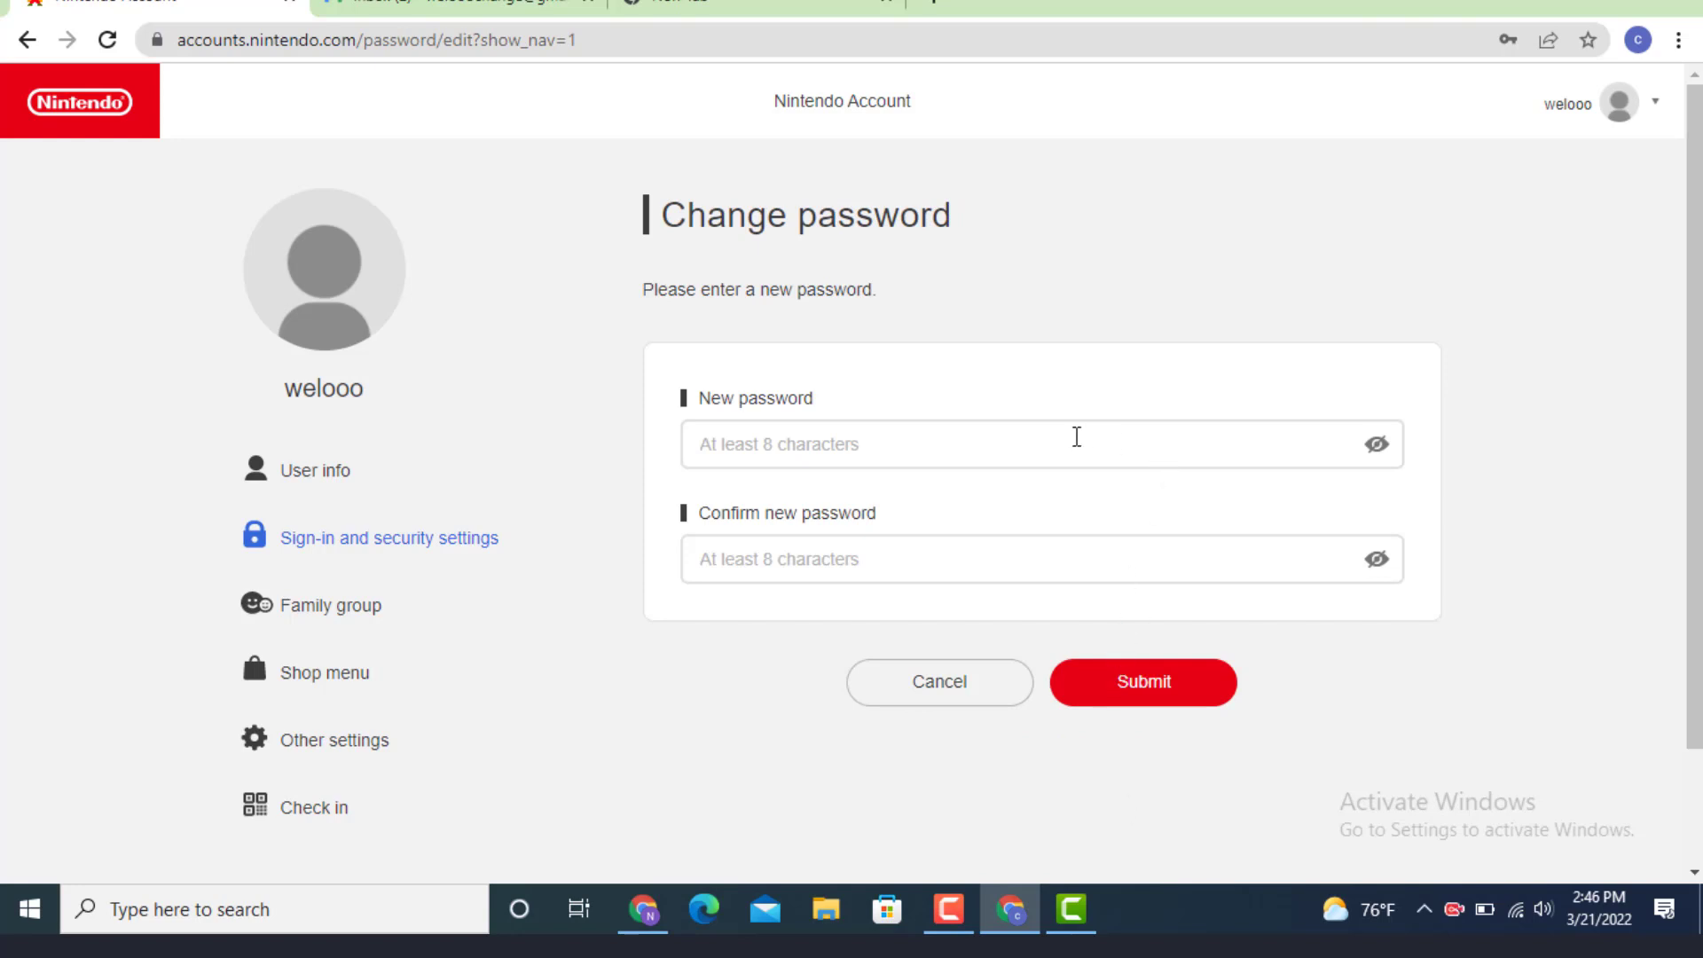
- Paste the new password into both New and Confirm fields and submit it
left_click(1002, 448)
key("ctrl+v")
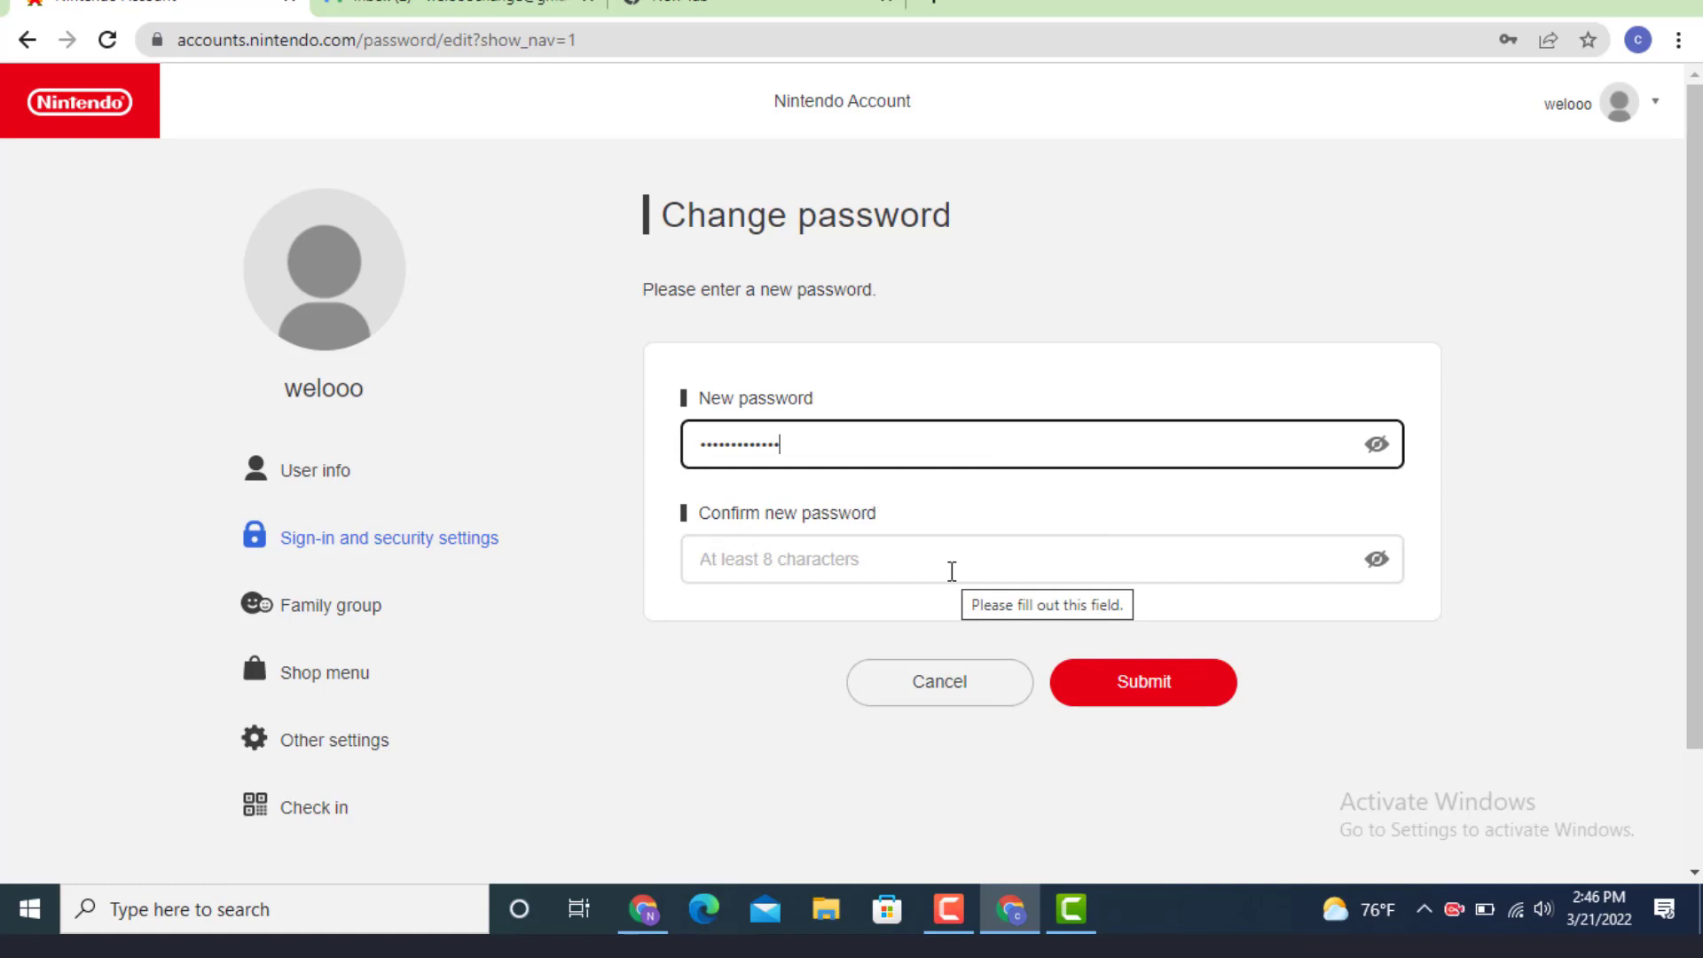
left_click(951, 559)
key("ctrl+v")
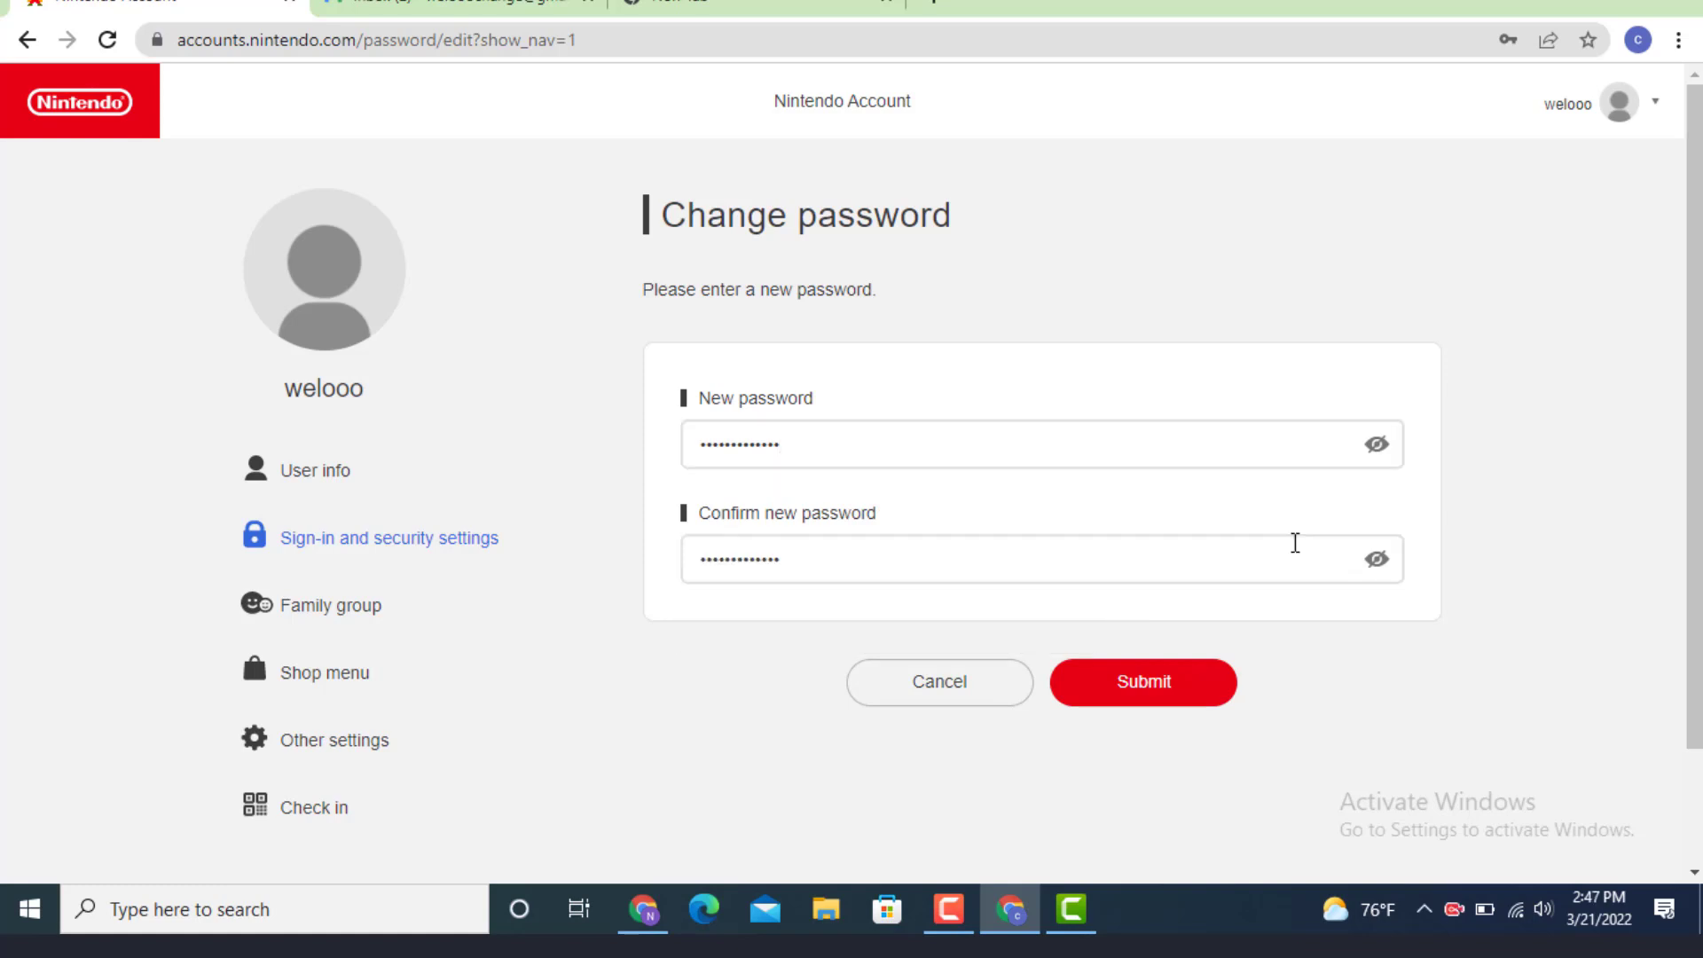
left_click(1137, 683)
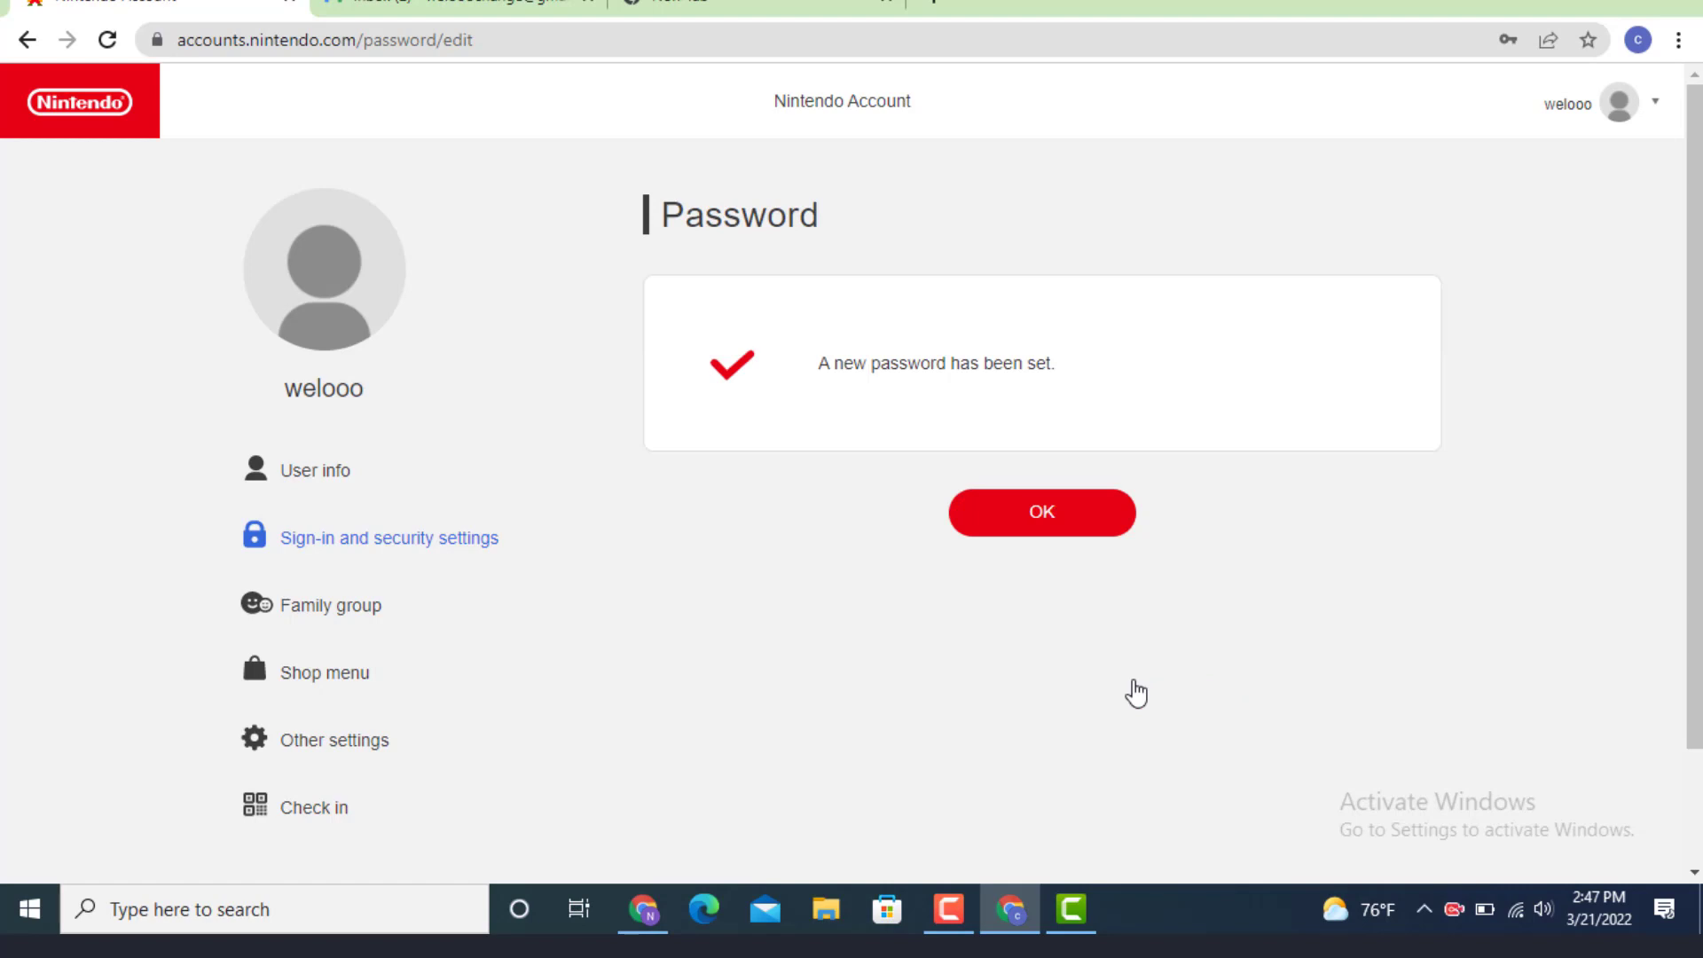
- Acknowledge the 'new password has been set' message with OK
left_click(1074, 519)
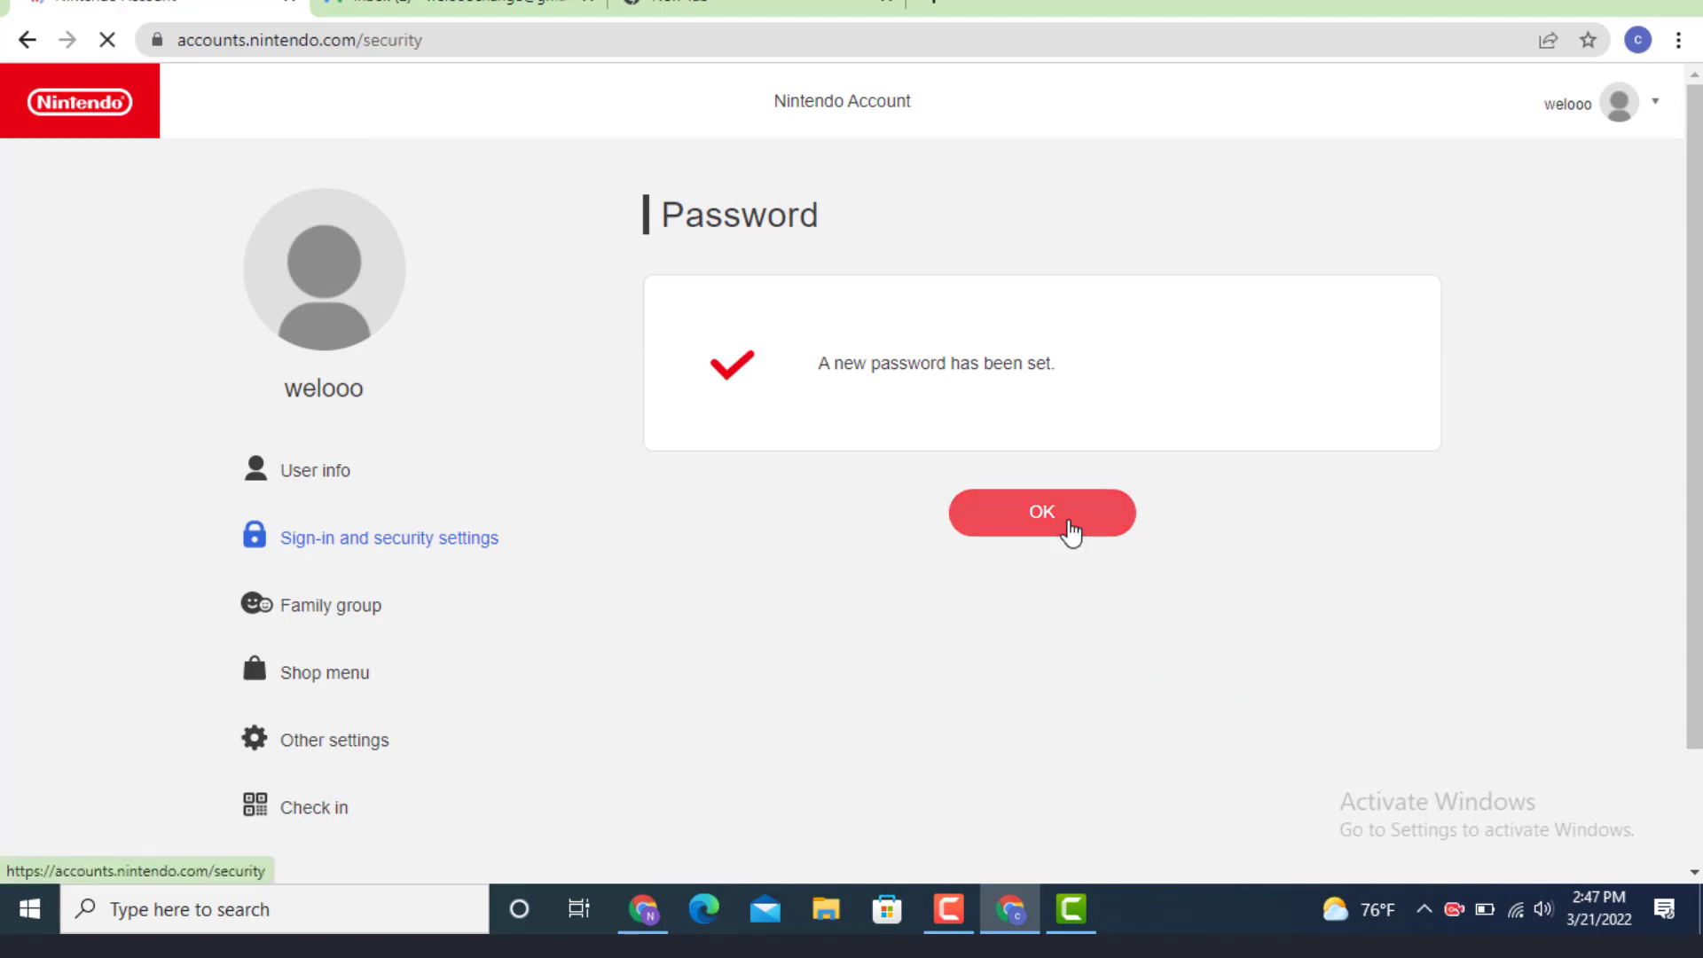